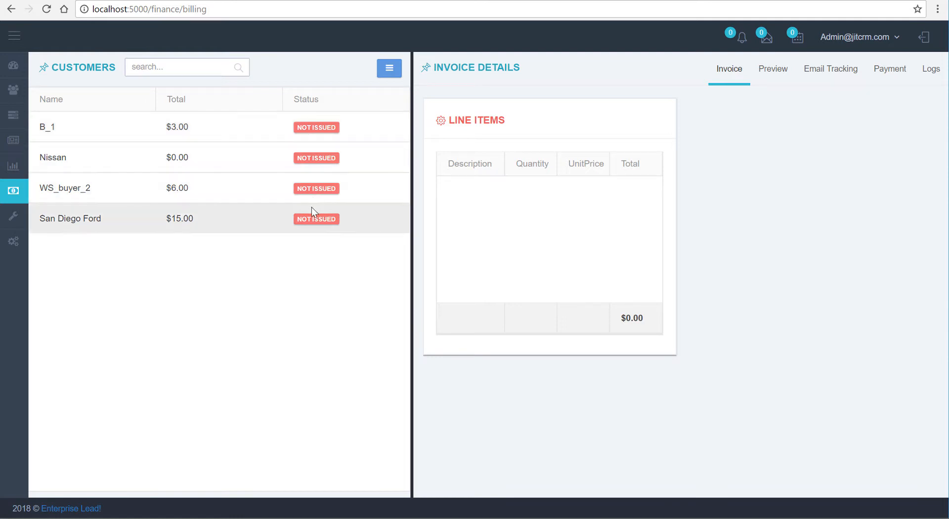
Create an invoice for customer WS_buyer_2 with the note "test" and email the issued invoice
click(206, 200)
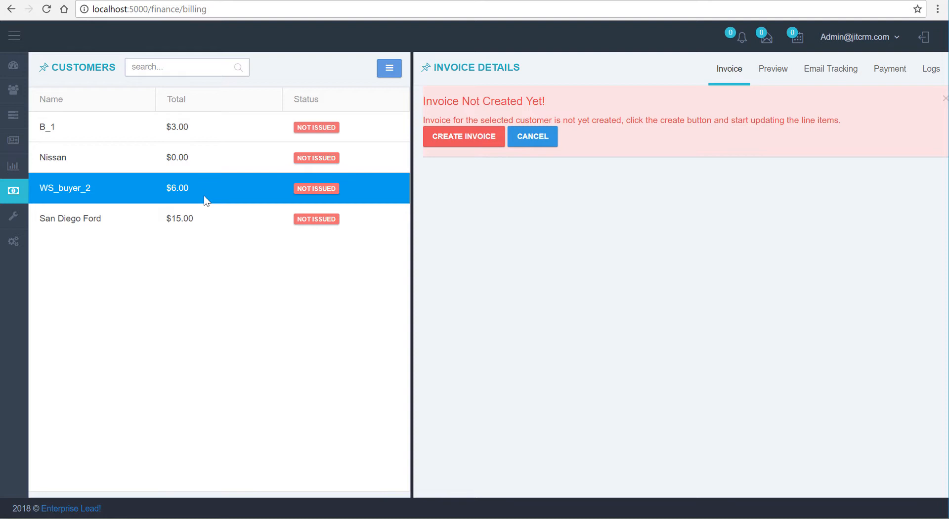
click(453, 145)
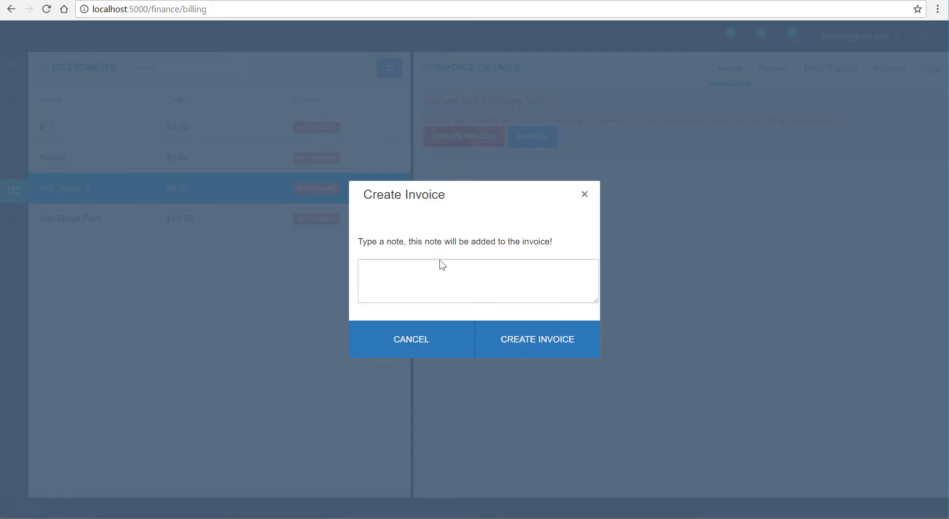
click(431, 274)
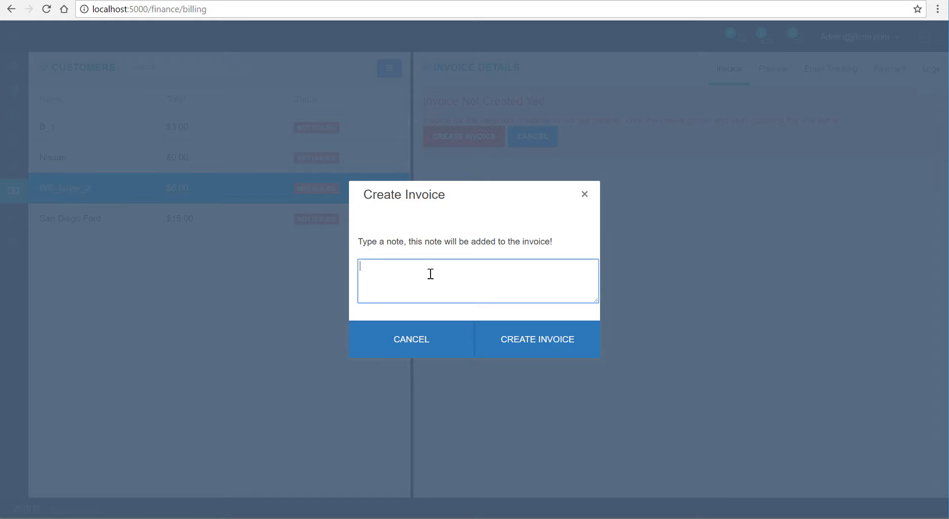
text(test)
click(565, 352)
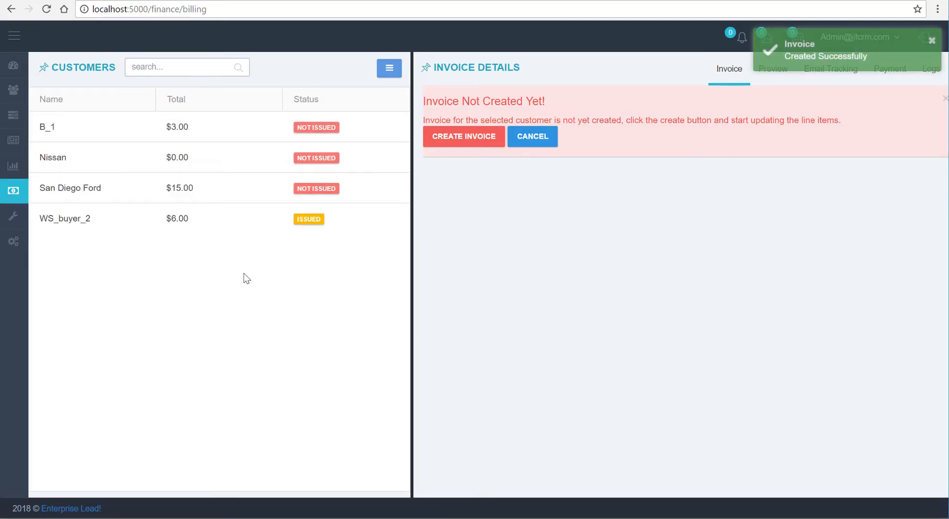
click(310, 218)
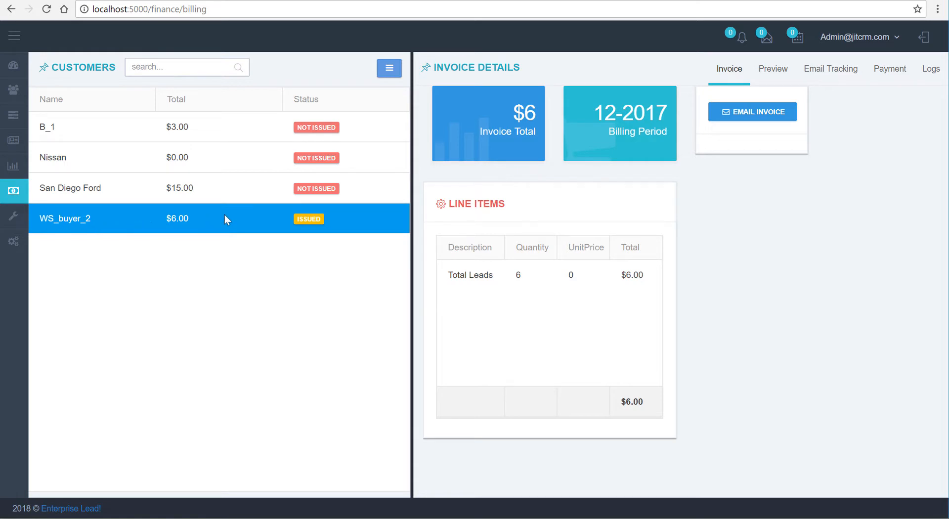
click(770, 115)
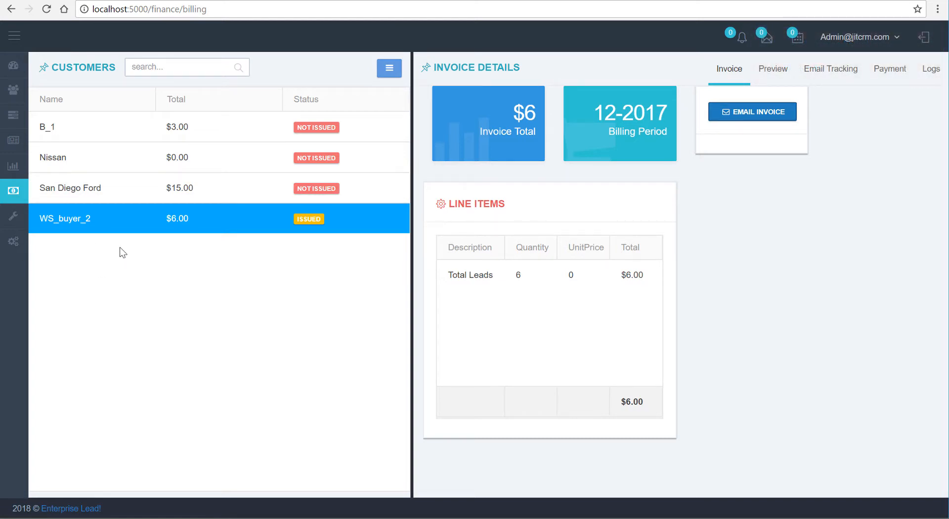
Open the wholesale affiliates in a separate browser tab and check WS_buyer_2's contacts, choosing the Billing role in the contact form
mouse_move(14, 89)
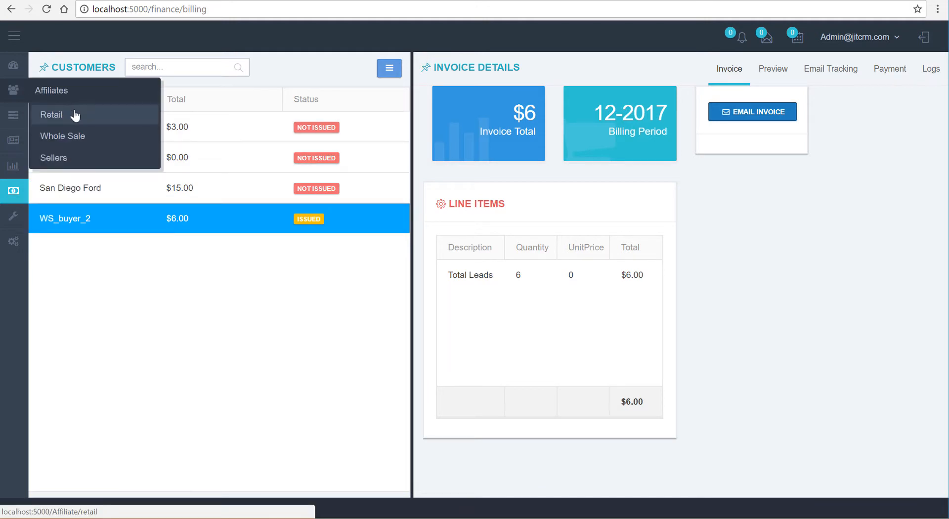
right_click(82, 137)
click(106, 146)
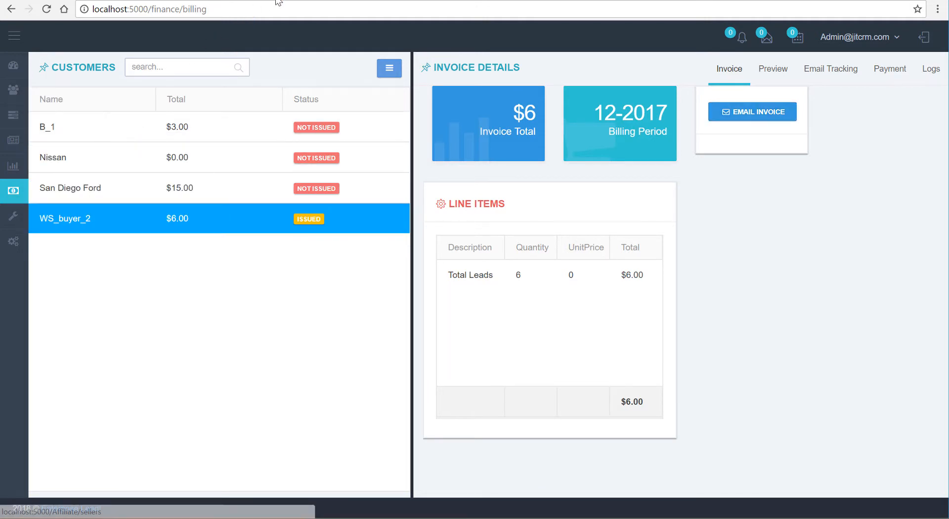
click(280, 2)
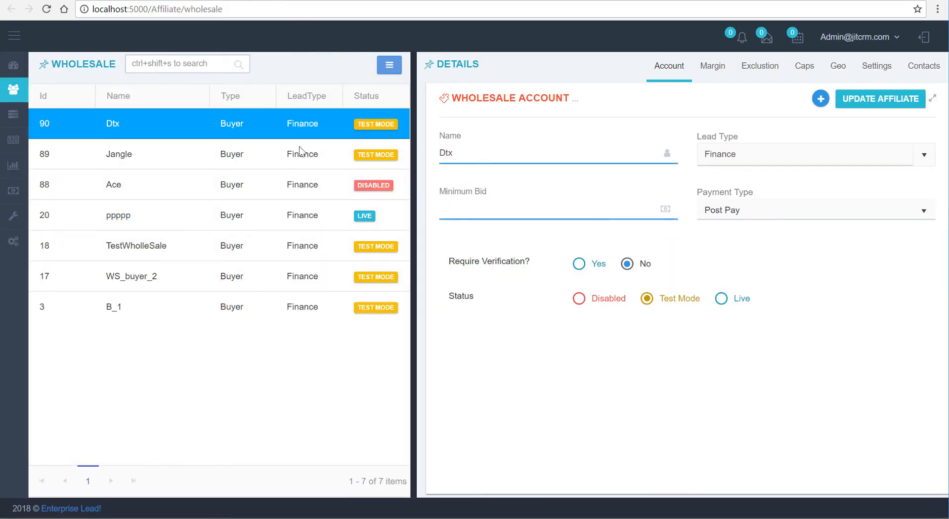
click(304, 276)
click(924, 73)
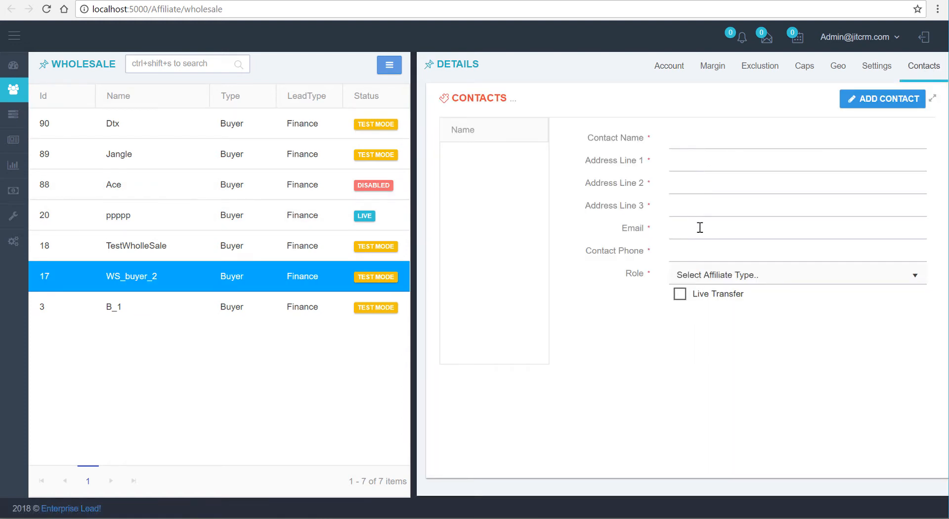
click(714, 276)
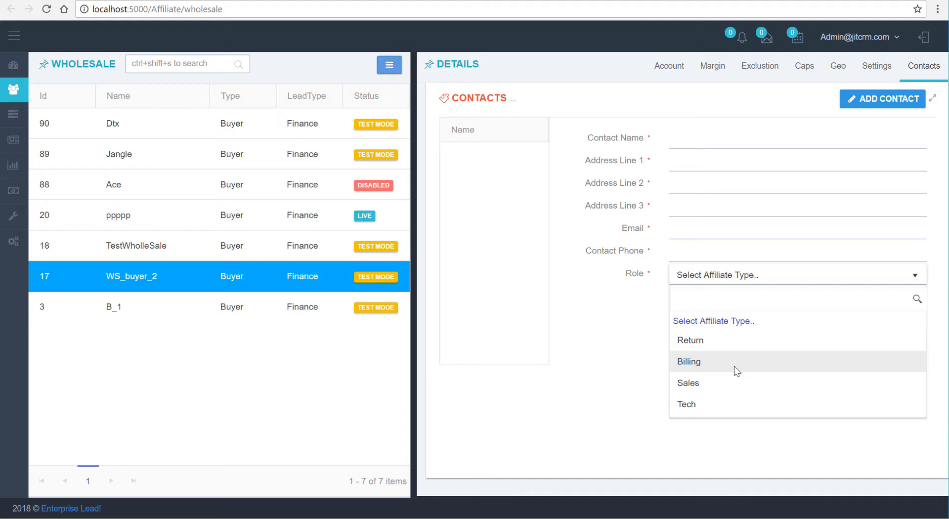
click(734, 366)
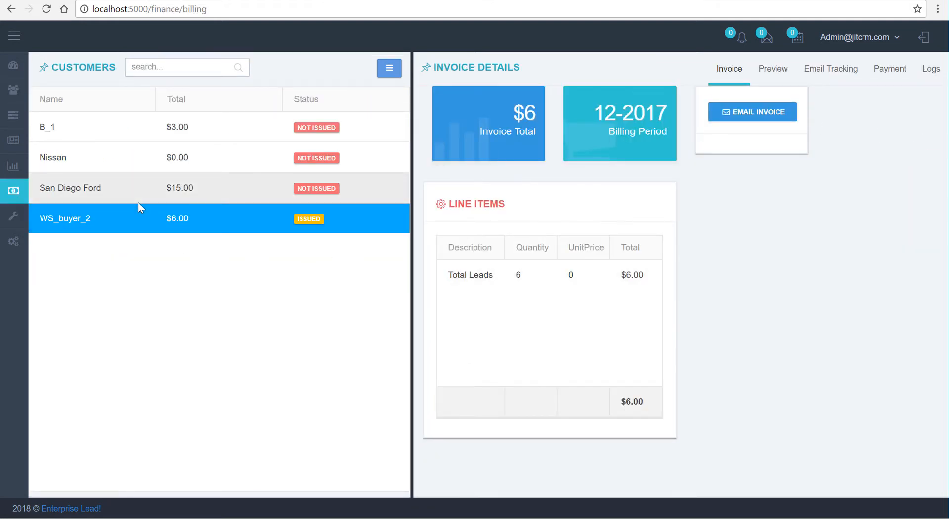
Create an invoice for San Diego Ford from the billing page with the note "test" and email it to the customer
click(138, 201)
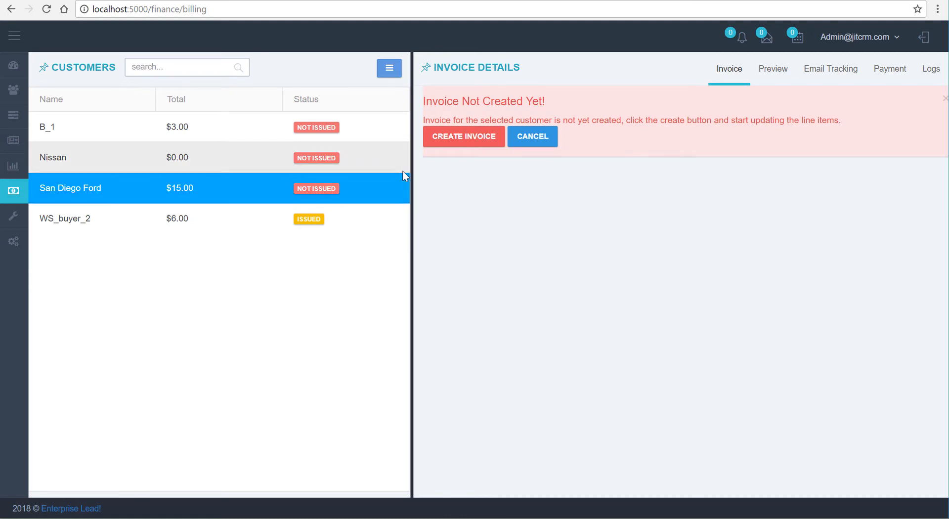
click(465, 141)
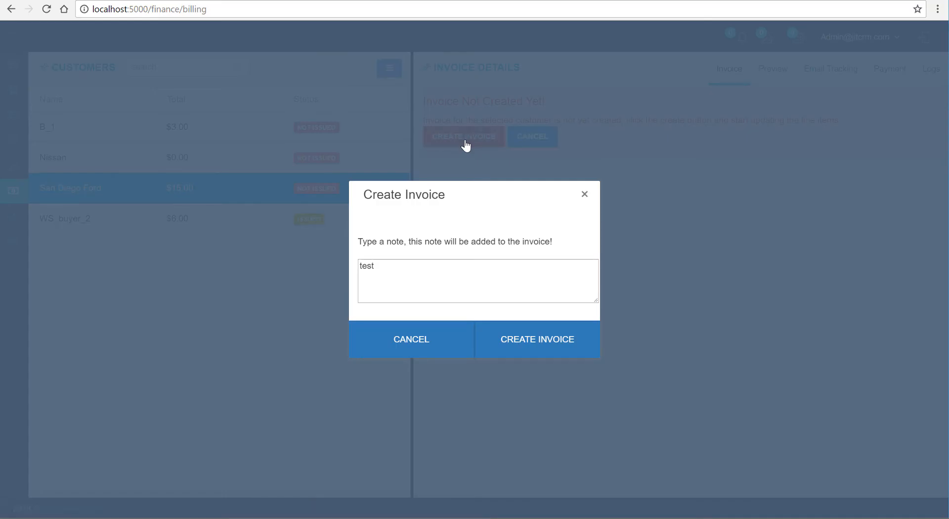
click(406, 281)
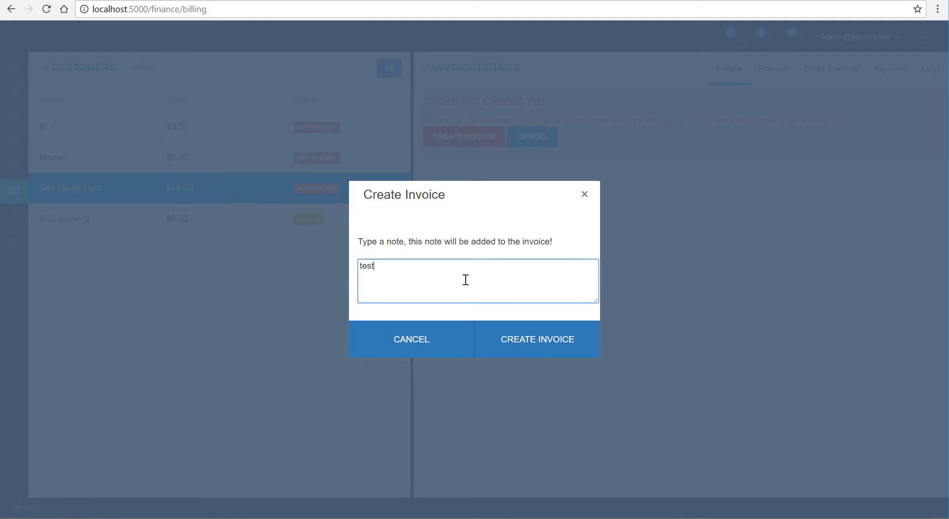
click(509, 338)
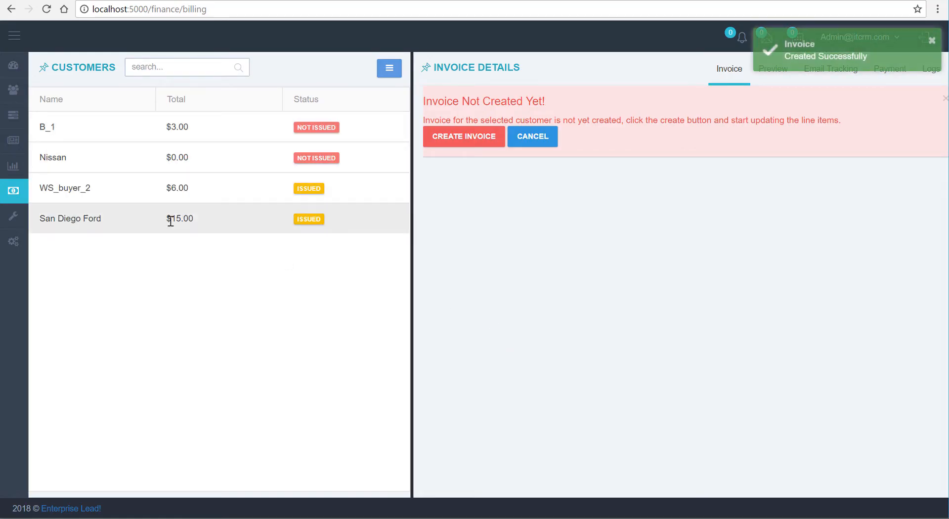
click(171, 220)
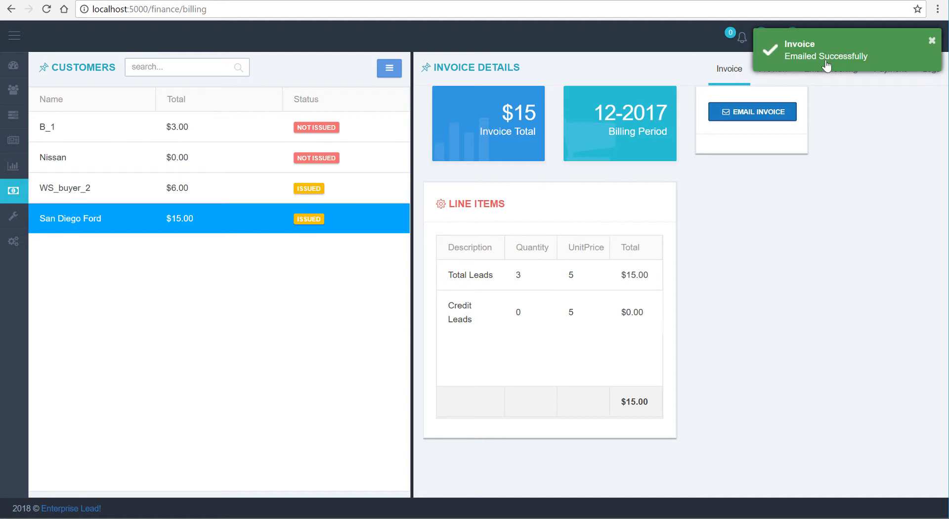
Reload the San Diego Ford invoice and review its line items, invoice preview and email tracking
click(234, 225)
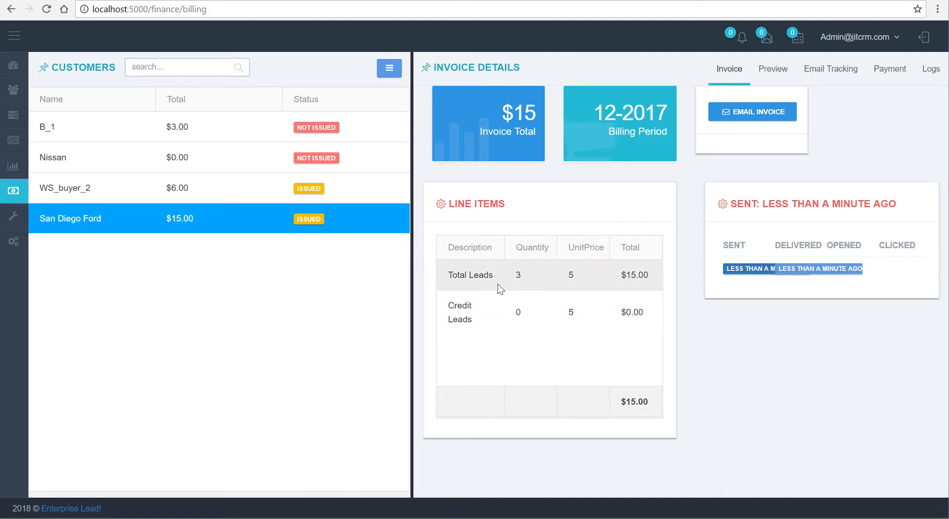
click(482, 280)
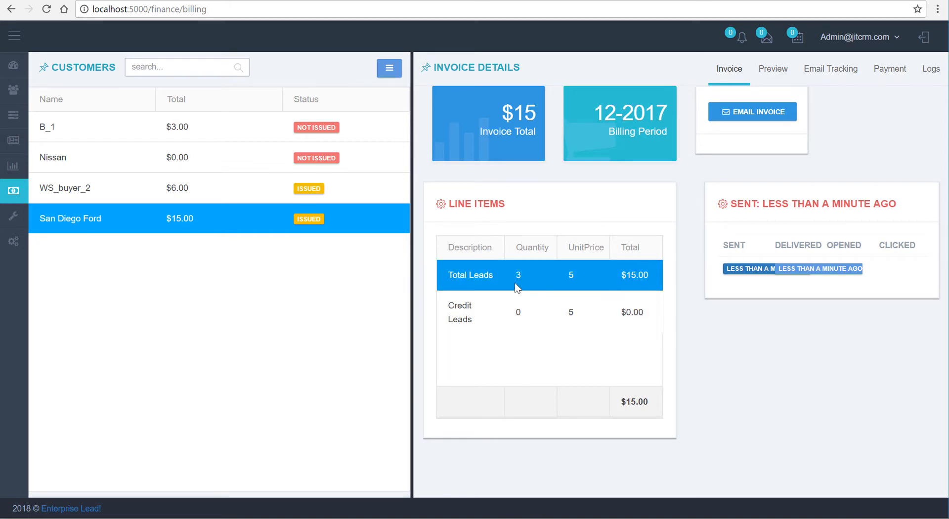
click(507, 313)
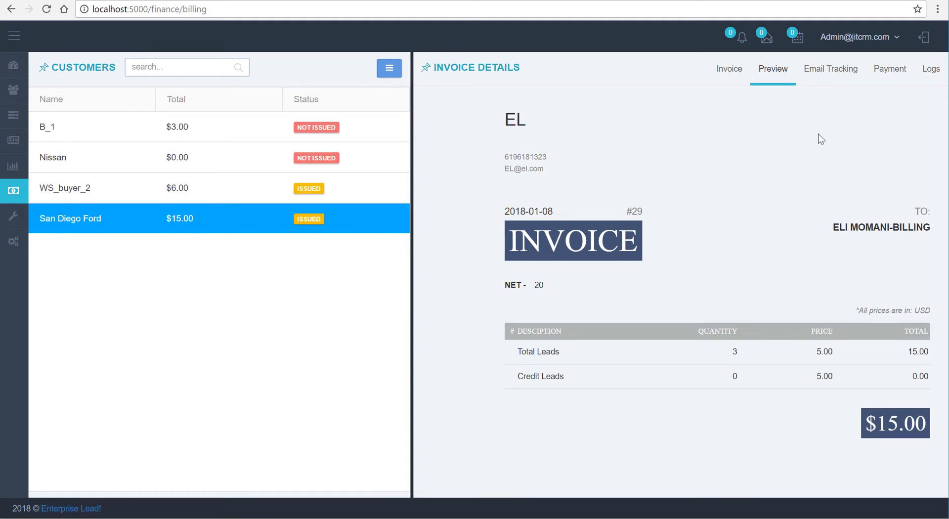
click(831, 70)
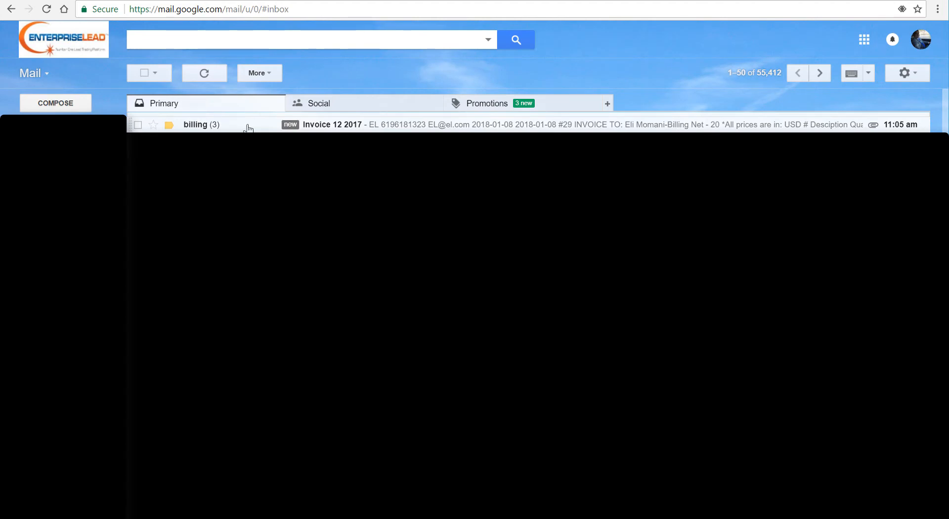
click(249, 128)
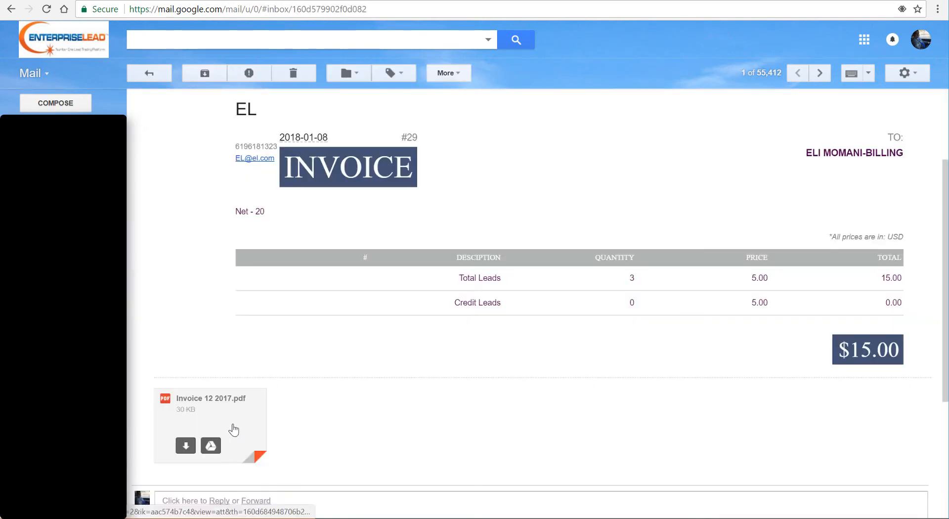
click(233, 430)
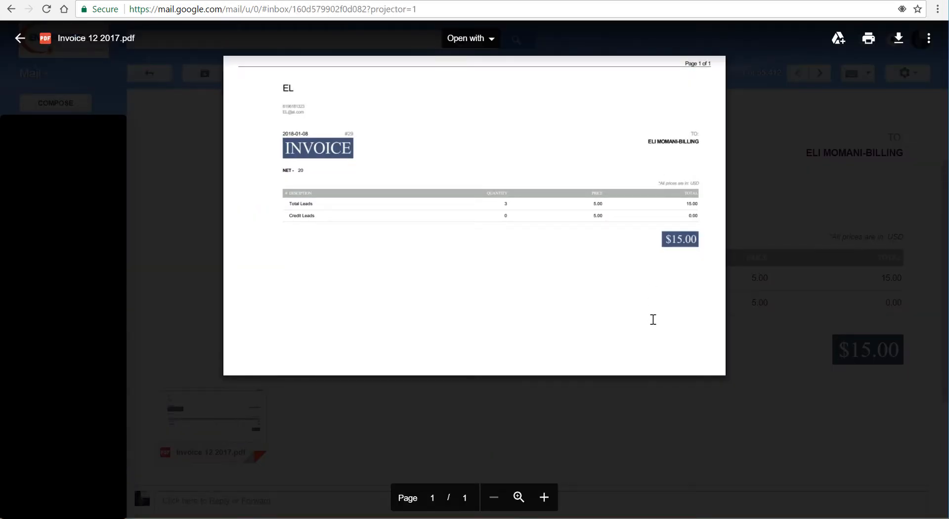
click(415, 402)
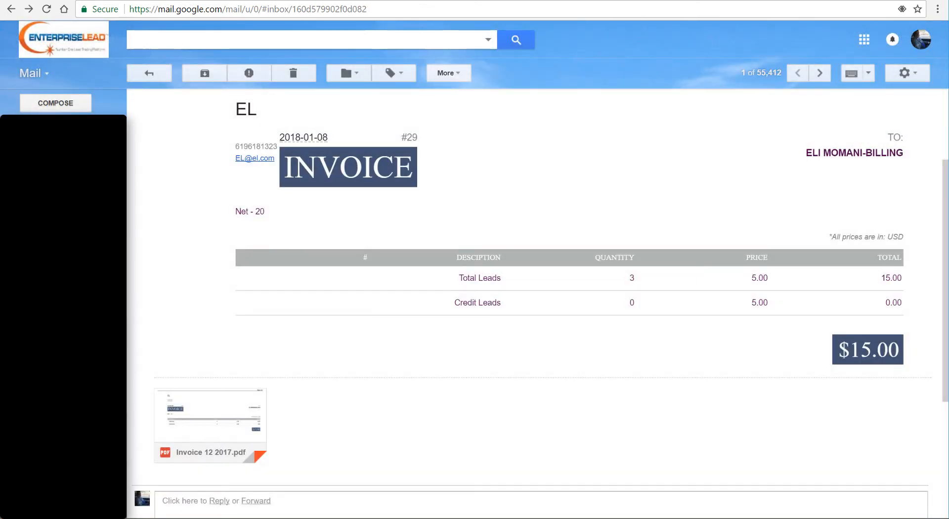
click(170, 2)
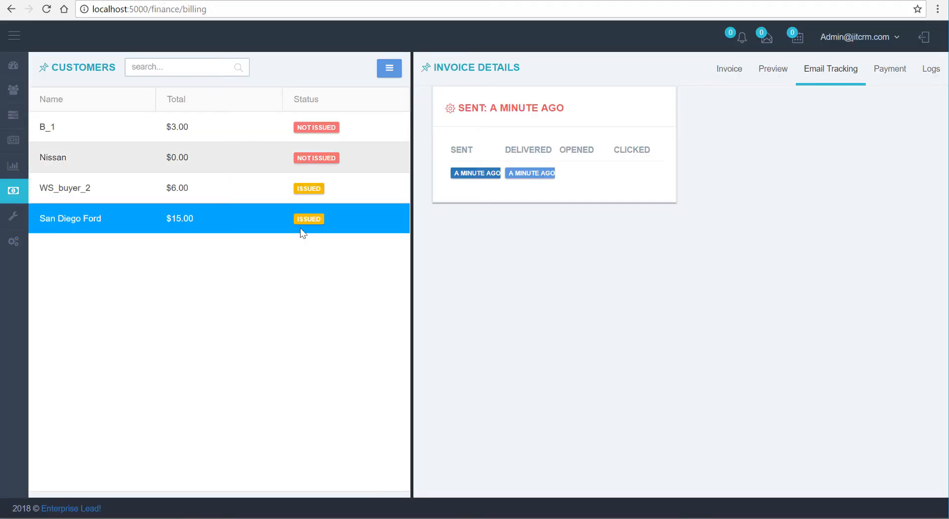
click(251, 223)
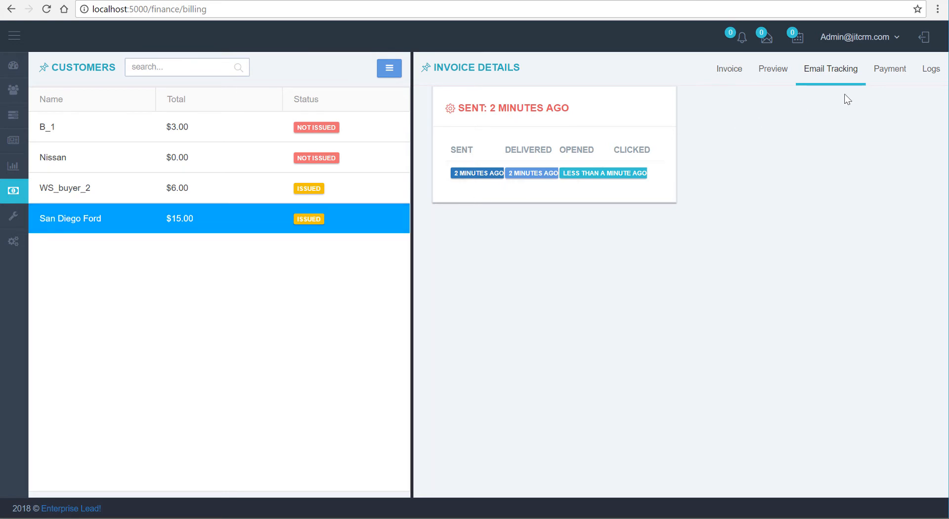
Record a payment of 15 on the San Diego Ford invoice and review the invoice's logs
click(890, 68)
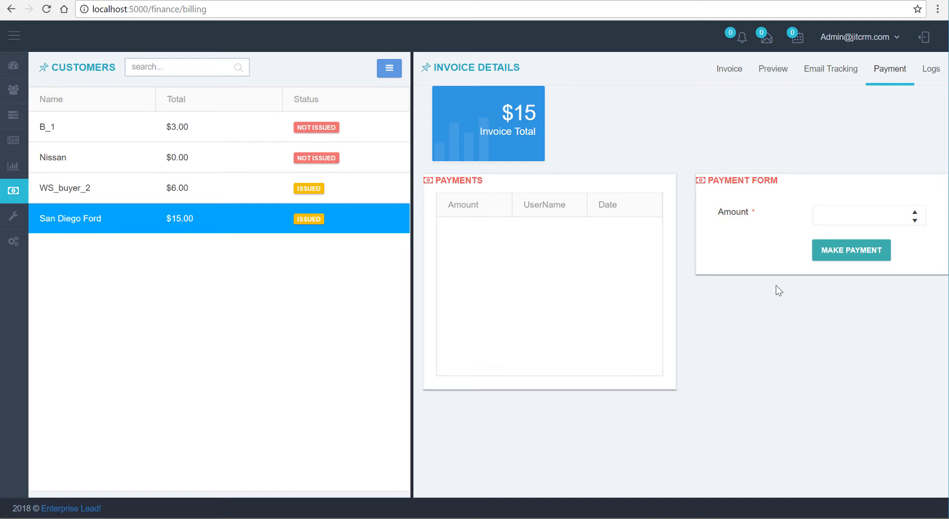
click(239, 228)
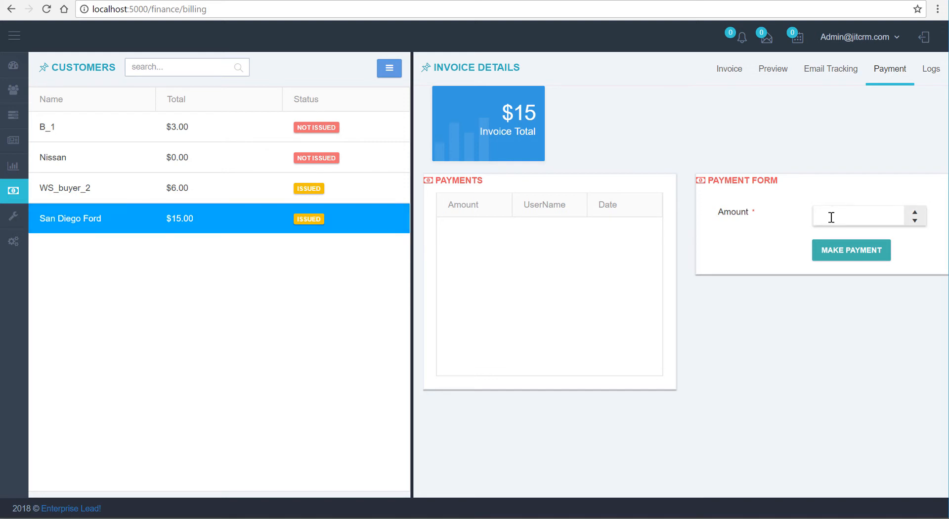
text(15)
click(848, 256)
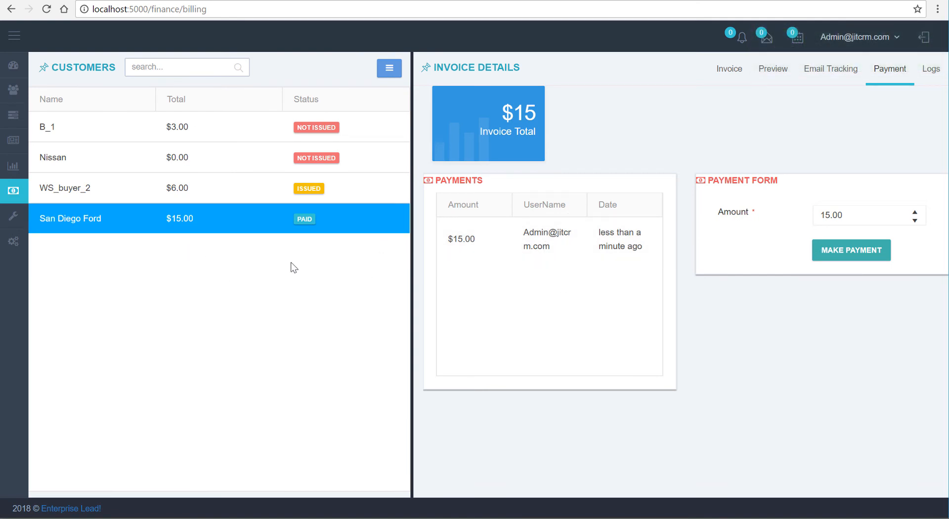
click(931, 69)
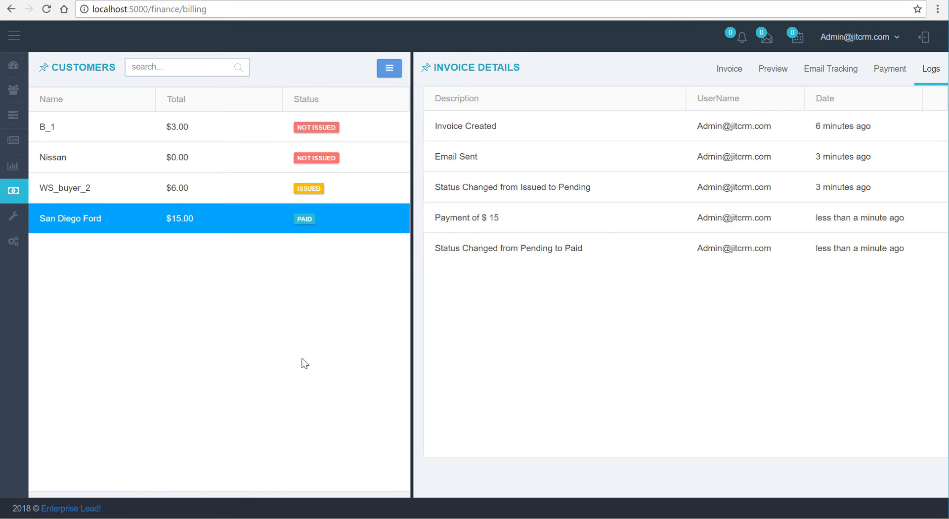
click(347, 218)
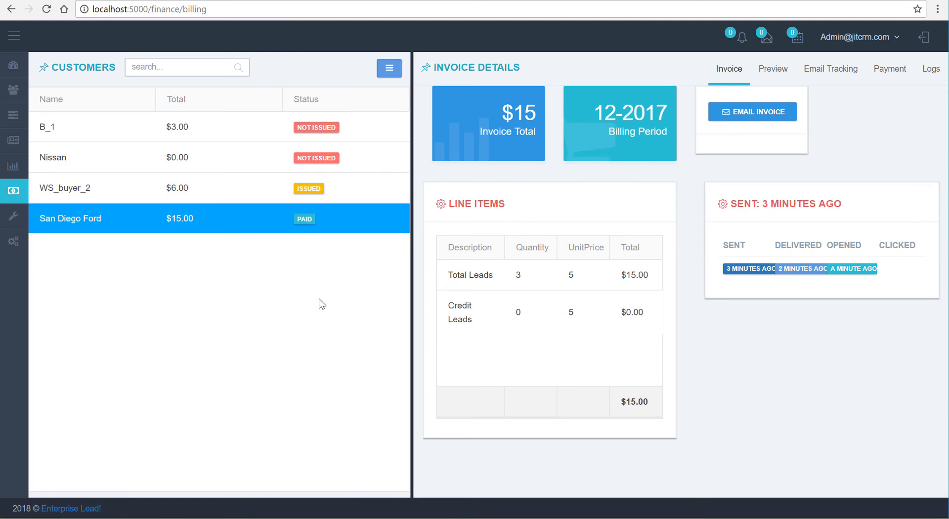
Set the period in the customer search to December 2017
click(200, 72)
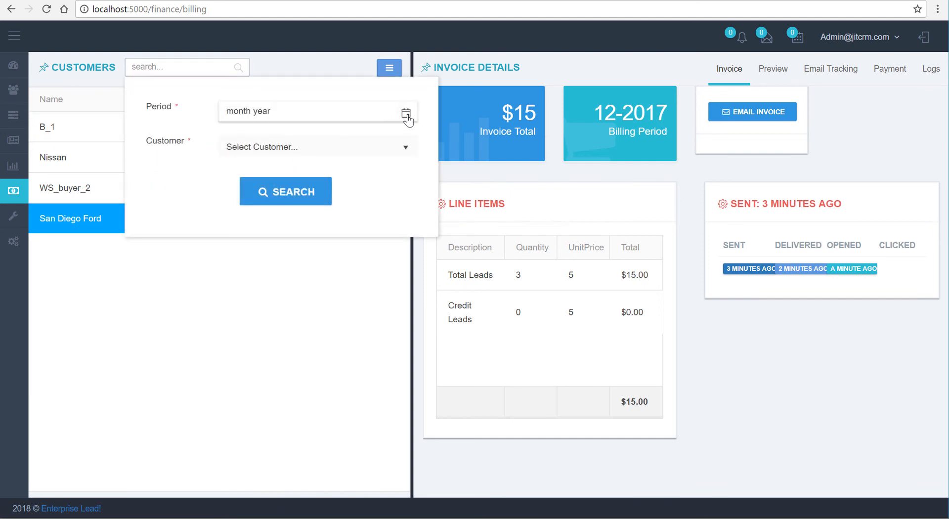
click(406, 115)
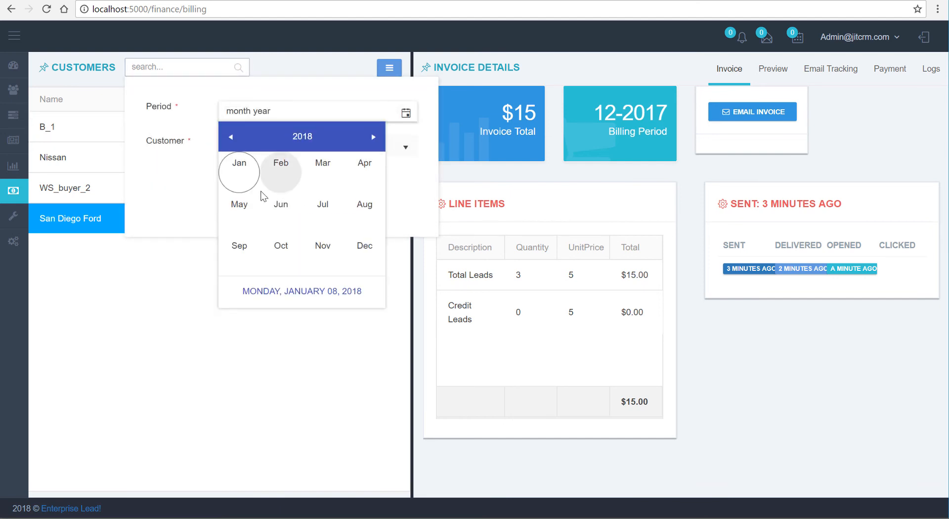
click(230, 137)
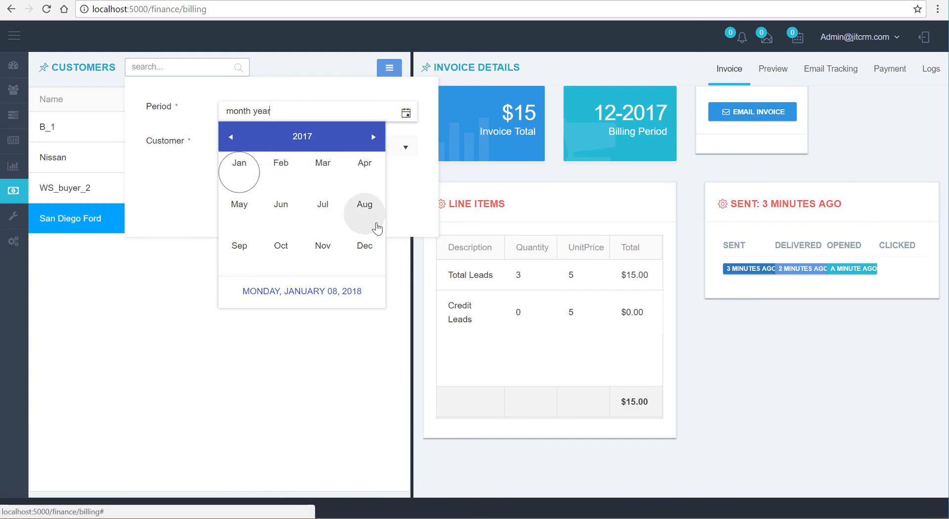
click(366, 246)
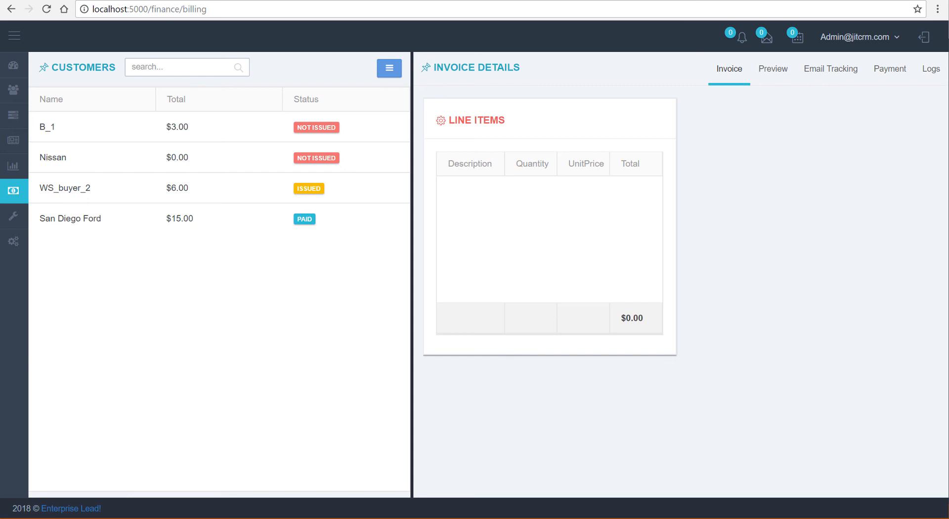
Open the form for creating an invoice with a custom date range and customer
click(389, 67)
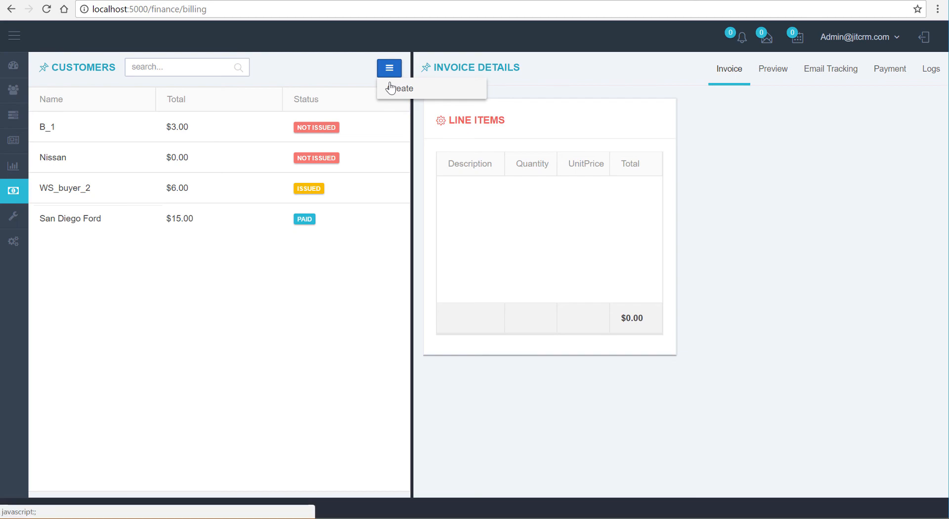
click(390, 88)
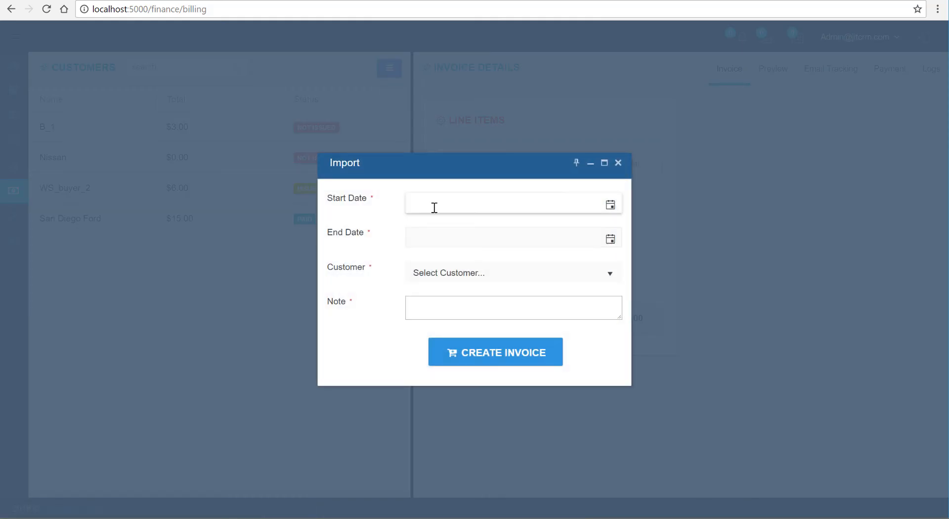